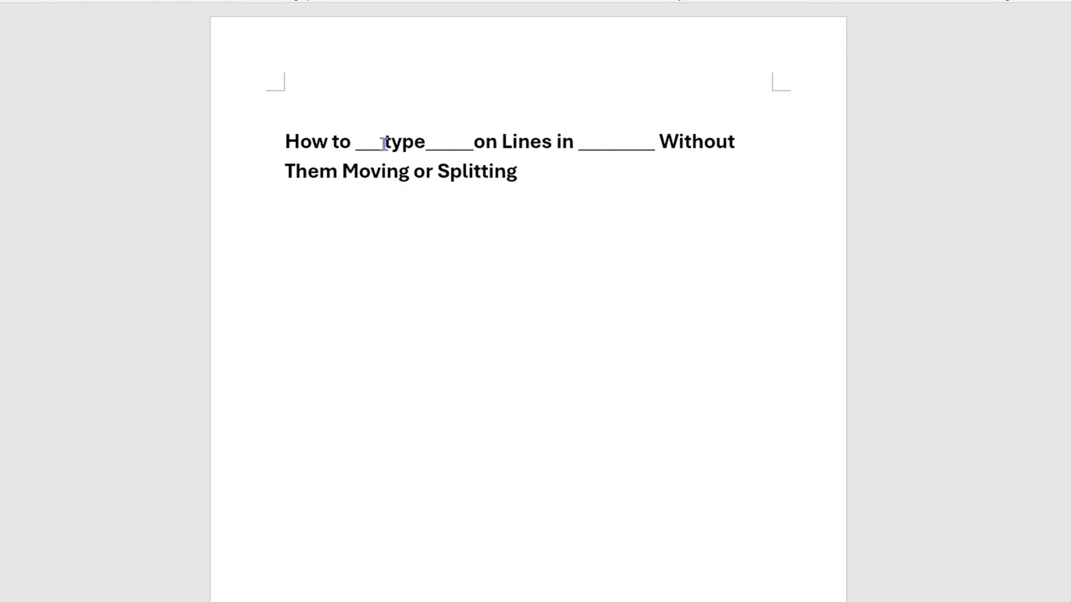
# Step: Underline the word 'type' in the heading to test the underline
pyautogui.moveTo(385, 144); pyautogui.dragTo(425, 140)
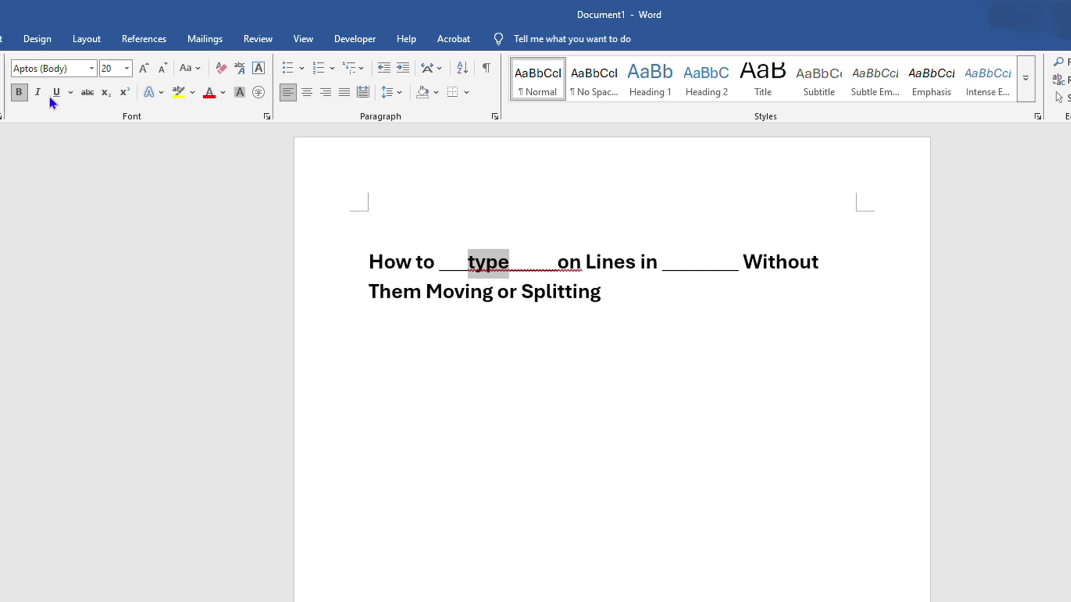
pyautogui.click(55, 92)
pyautogui.click(589, 383)
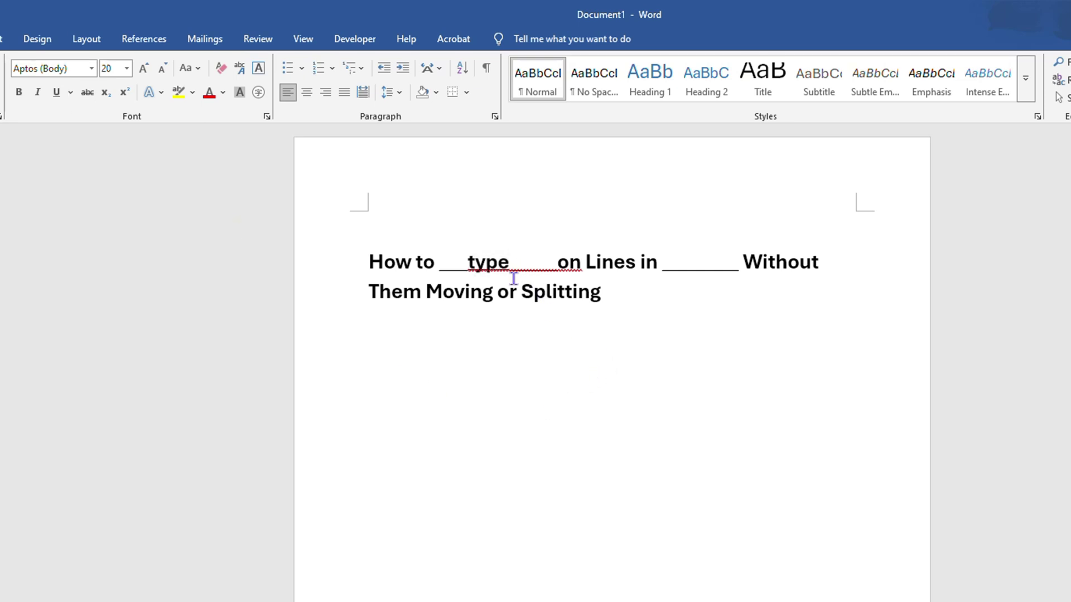
# Step: Delete 'type' and its underscore blanks so the heading reads 'How to on Lines in'
pyautogui.click(579, 299)
pyautogui.click(567, 354)
pyautogui.click(562, 262)
pyautogui.press('BackSpace')
pyautogui.press('BackSpace')
pyautogui.press('BackSpace')
pyautogui.press('BackSpace')
pyautogui.press('BackSpace')
pyautogui.press('BackSpace')
pyautogui.press('BackSpace')
pyautogui.press('BackSpace')
pyautogui.press('BackSpace')
pyautogui.press('BackSpace')
pyautogui.press('BackSpace')
pyautogui.press('BackSpace')
pyautogui.press('BackSpace')
pyautogui.press('BackSpace')
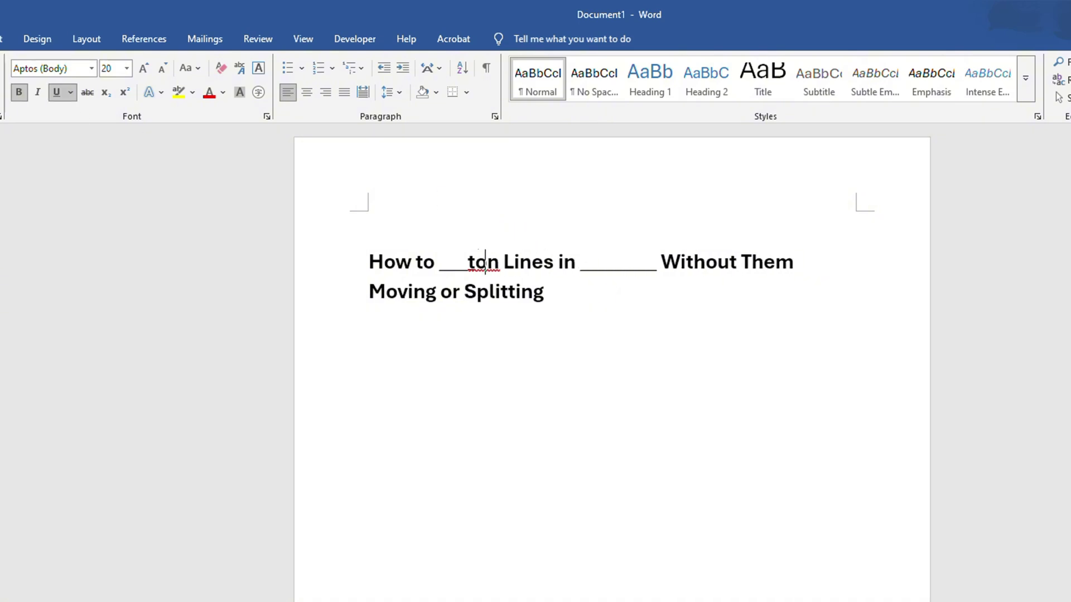
pyautogui.press('BackSpace')
pyautogui.press('BackSpace')
pyautogui.press('BackSpace')
pyautogui.press('BackSpace')
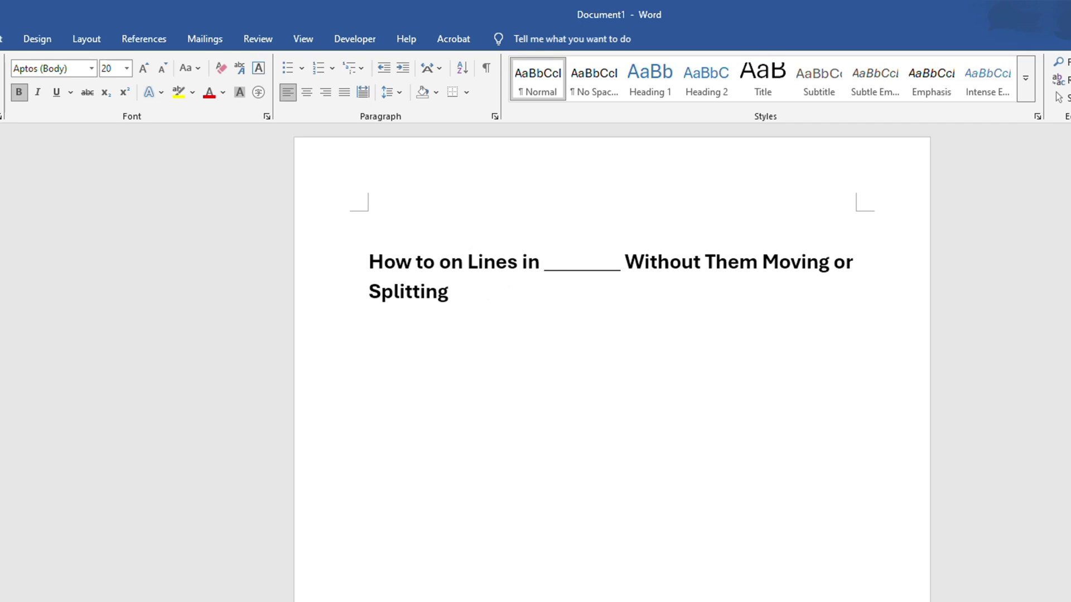
# Step: Retype 'type' after 'How to', underline it, and bring up the underline style choices
pyautogui.write('type')
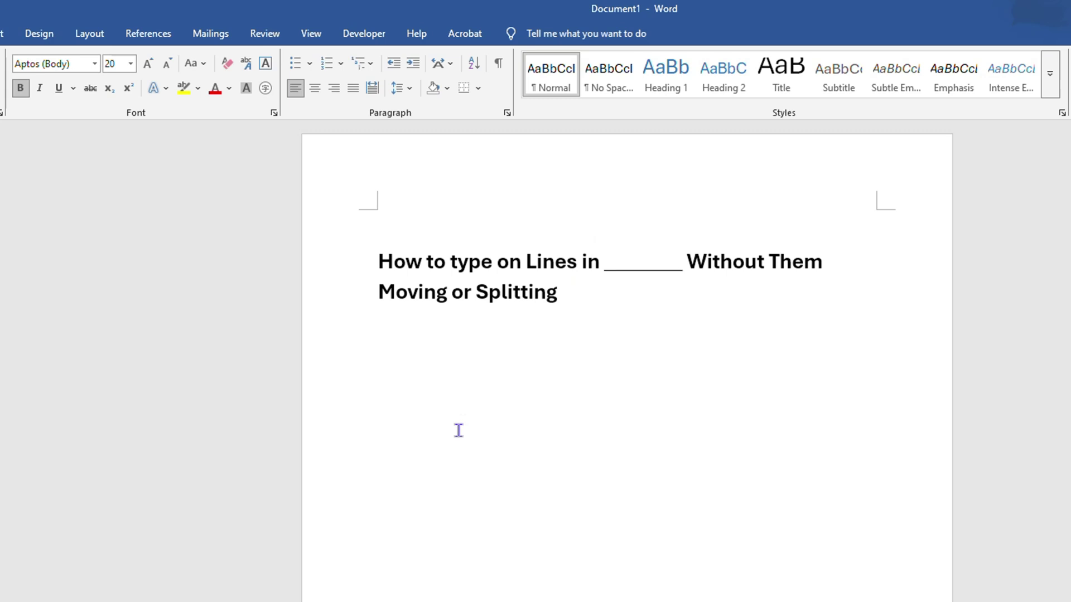
pyautogui.moveTo(504, 260); pyautogui.dragTo(465, 261)
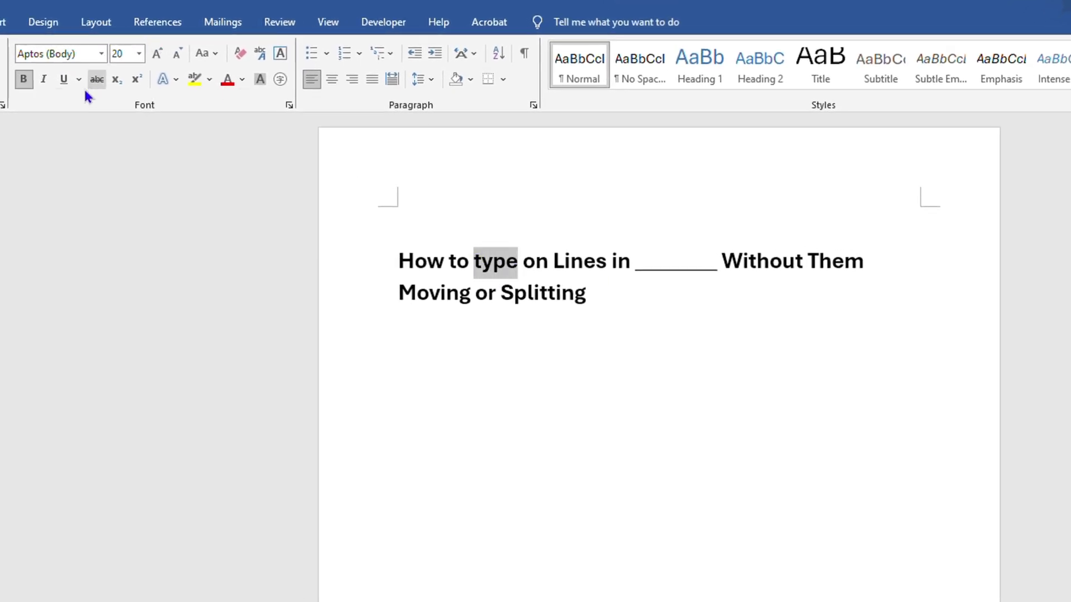
pyautogui.click(64, 80)
pyautogui.click(493, 468)
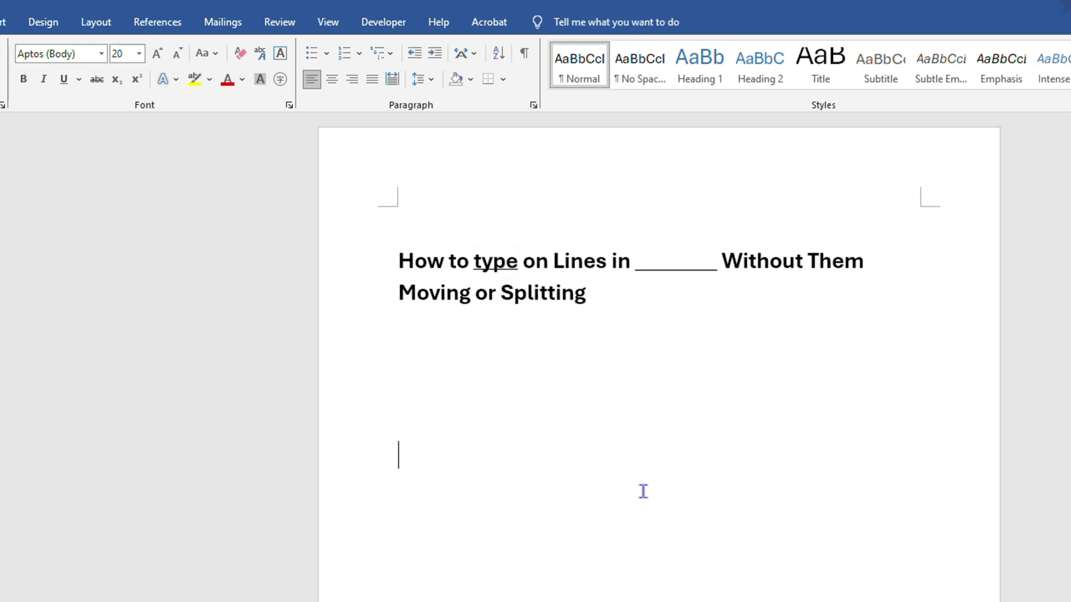
pyautogui.click(494, 265)
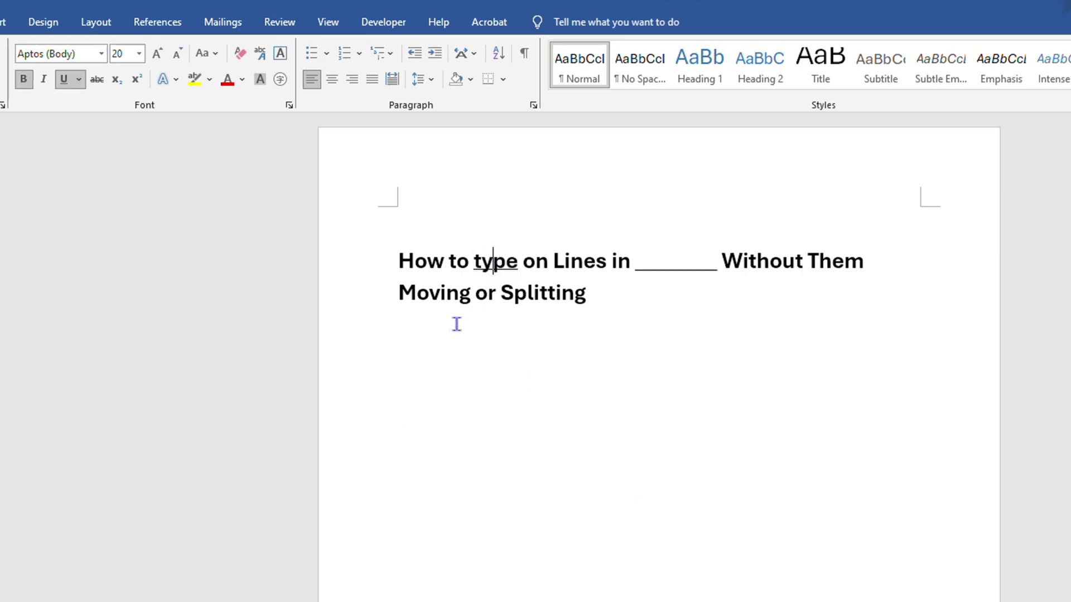
pyautogui.click(78, 80)
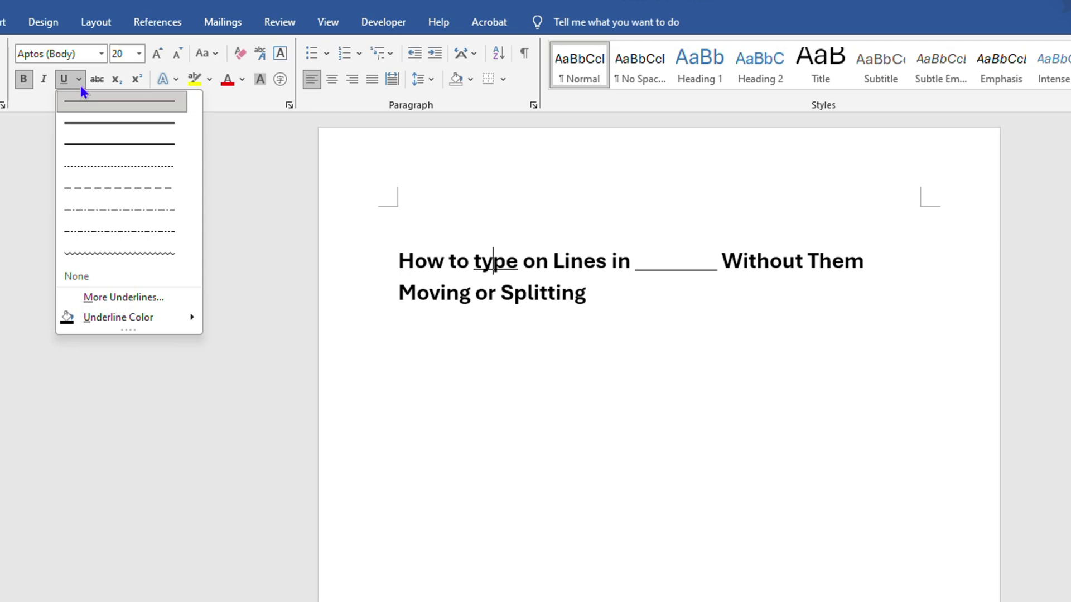
# Step: Give 'type' a thick underline and display the Underline Color palette
pyautogui.click(100, 146)
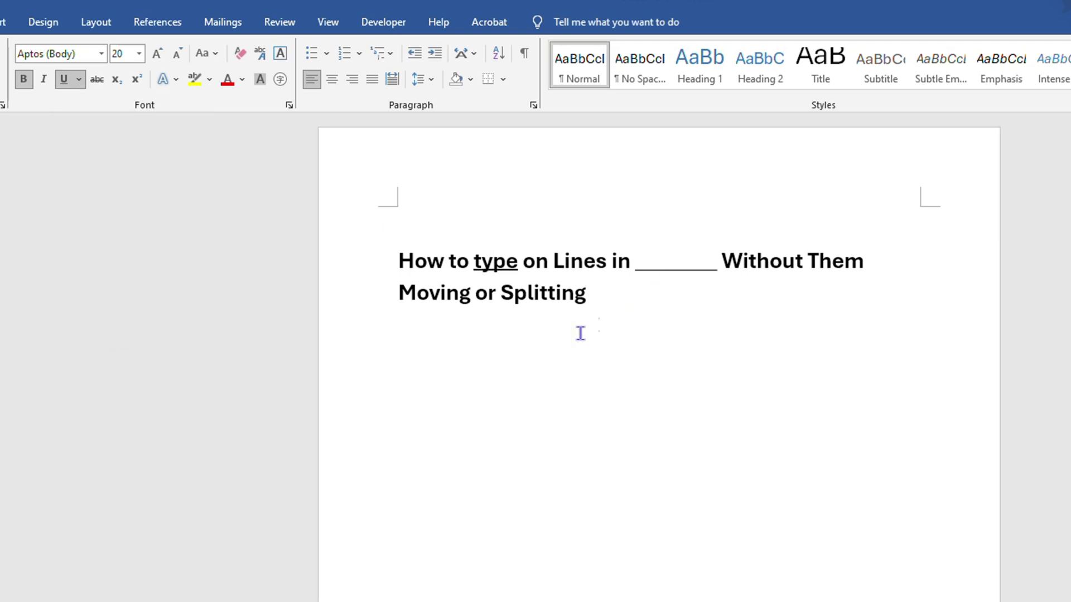
pyautogui.click(79, 78)
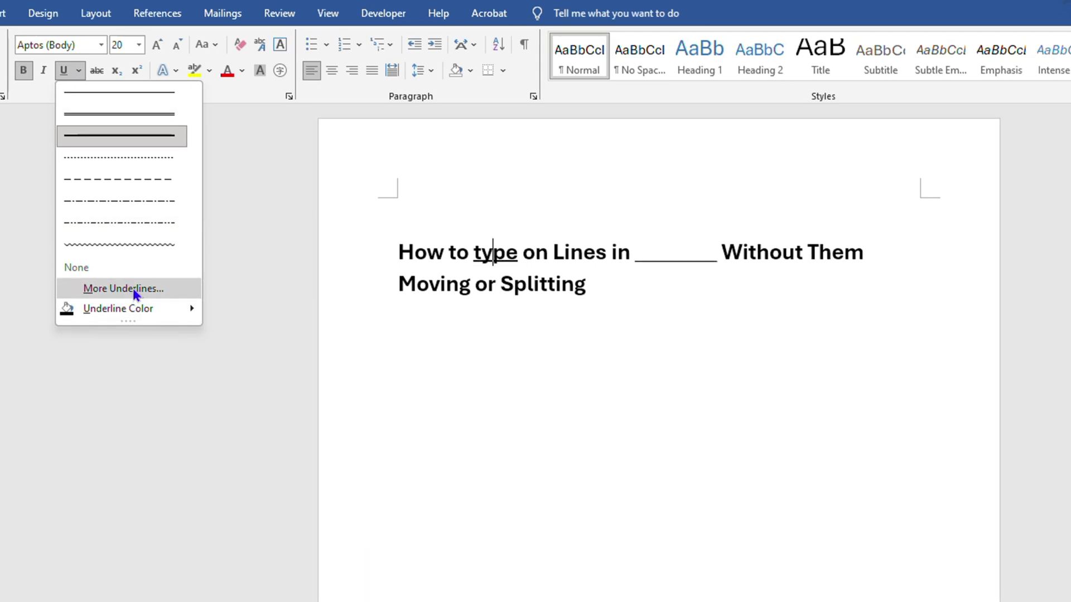
pyautogui.moveTo(133, 308)
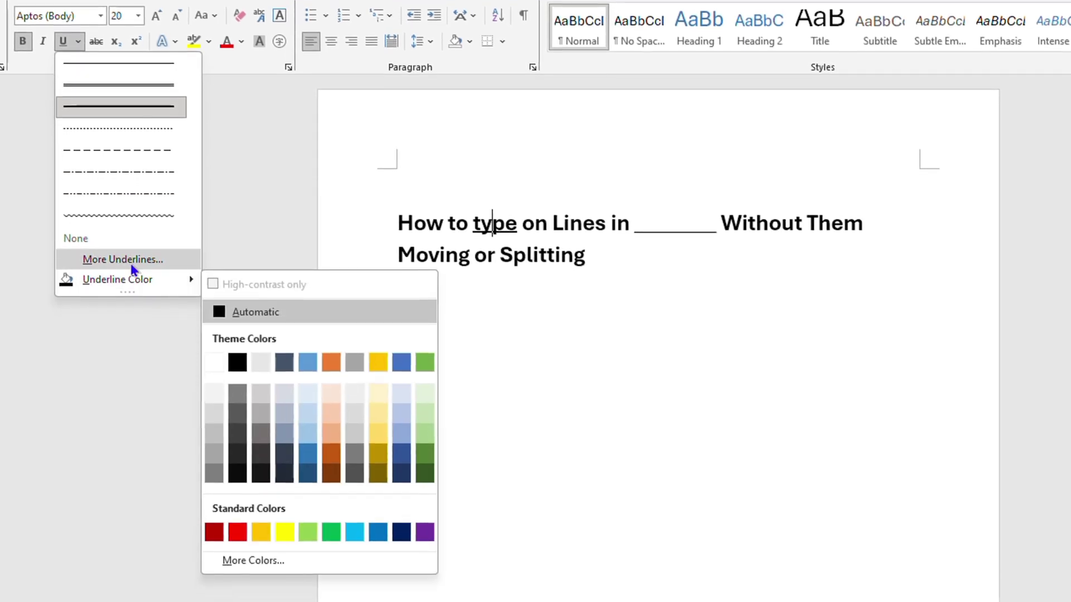
# Step: Confirm the underline settings for 'type' in the Font dialog with Automatic underline colour
pyautogui.click(128, 259)
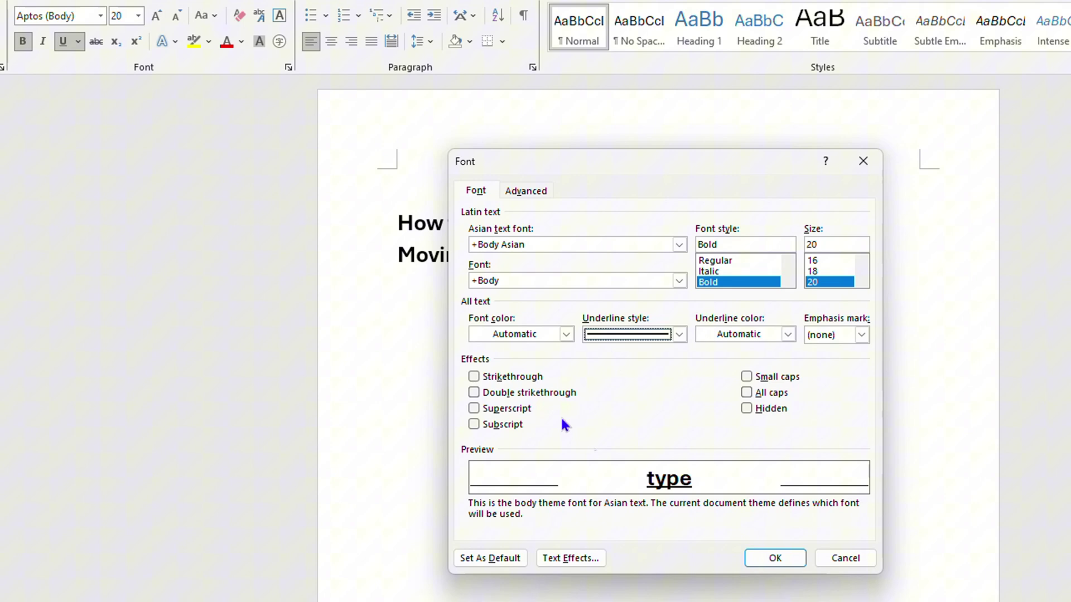
pyautogui.click(775, 559)
pyautogui.click(687, 371)
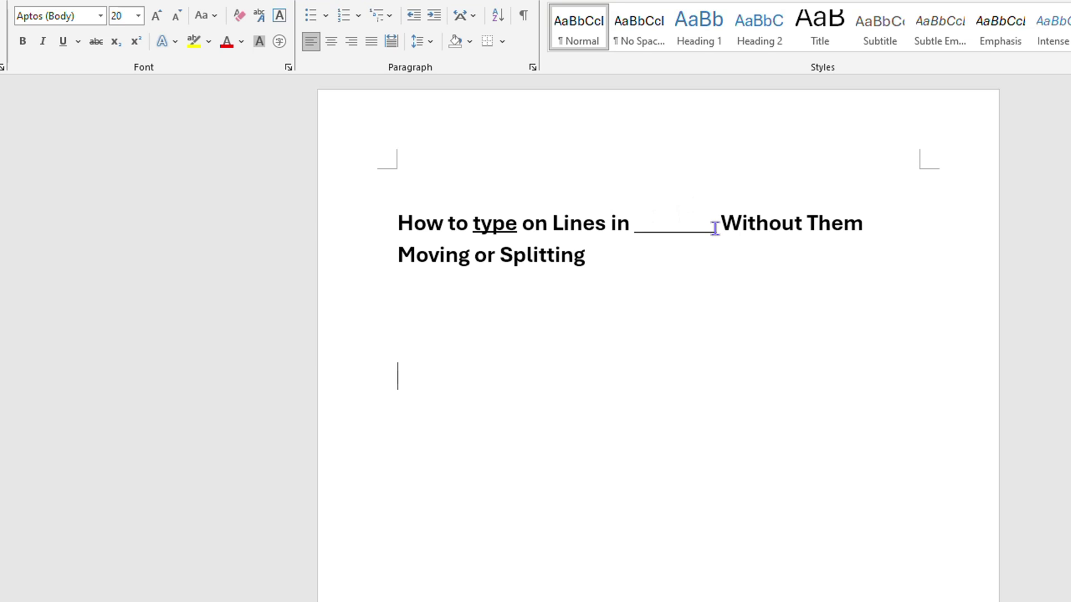
# Step: Replace the blank before 'Without' with a new run of underscores
pyautogui.click(663, 223)
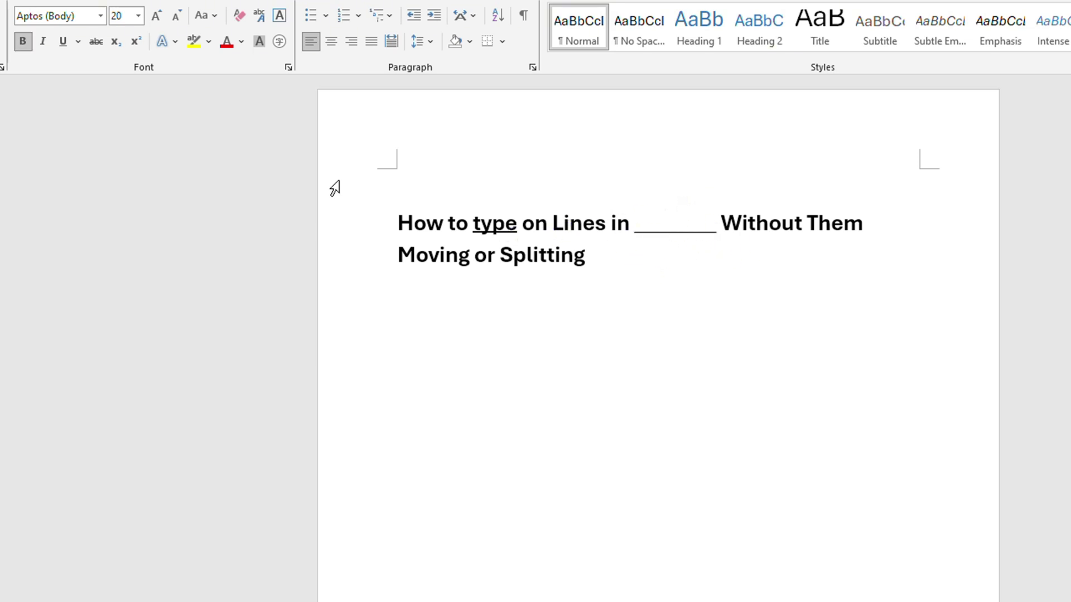
pyautogui.click(722, 226)
pyautogui.press('BackSpace')
pyautogui.press('BackSpace')
pyautogui.press('BackSpace')
pyautogui.press('BackSpace')
pyautogui.press('BackSpace')
pyautogui.press('BackSpace')
pyautogui.press('BackSpace')
pyautogui.press('BackSpace')
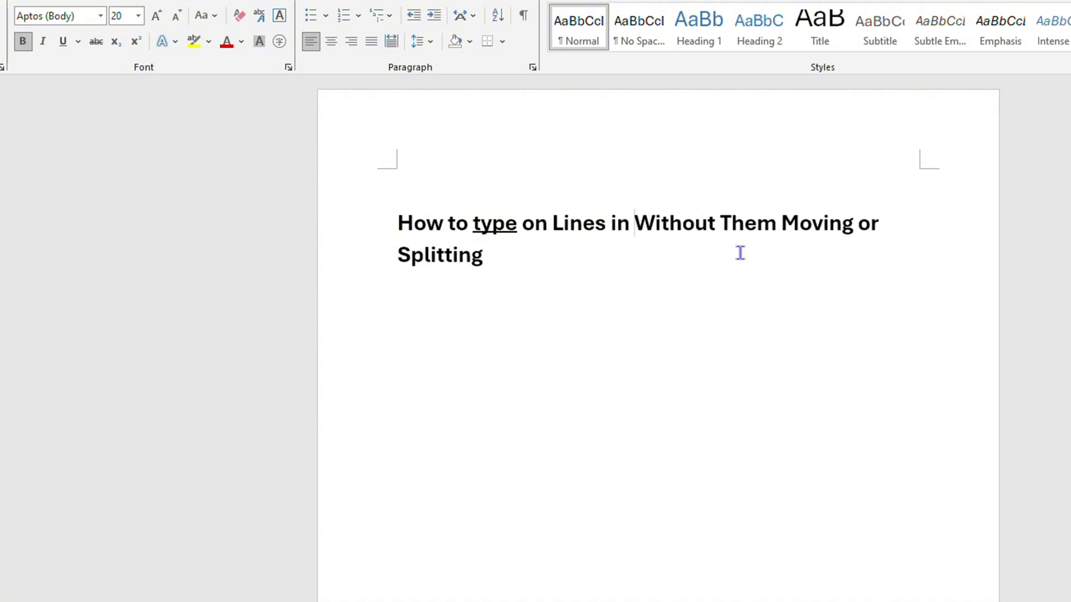
pyautogui.write('______')
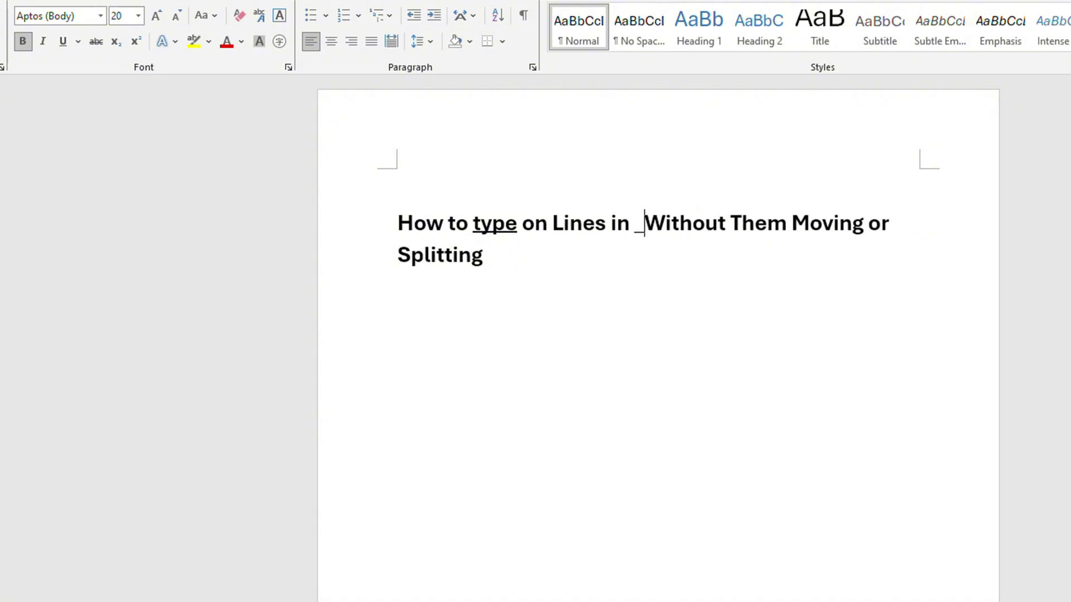
pyautogui.write('___')
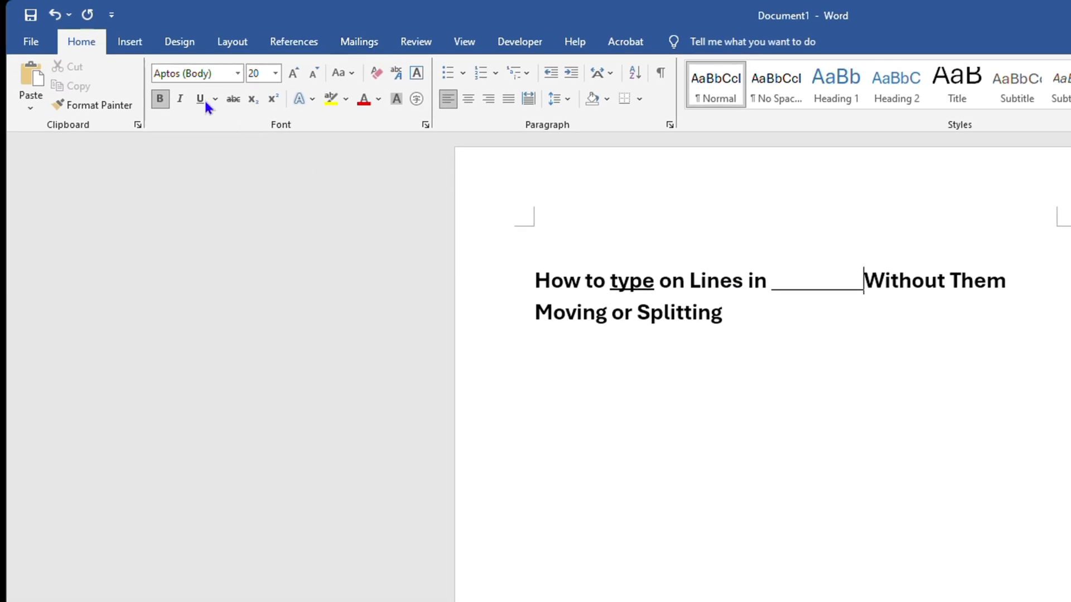
# Step: Draw a text box below the heading and shrink it slightly
pyautogui.click(130, 42)
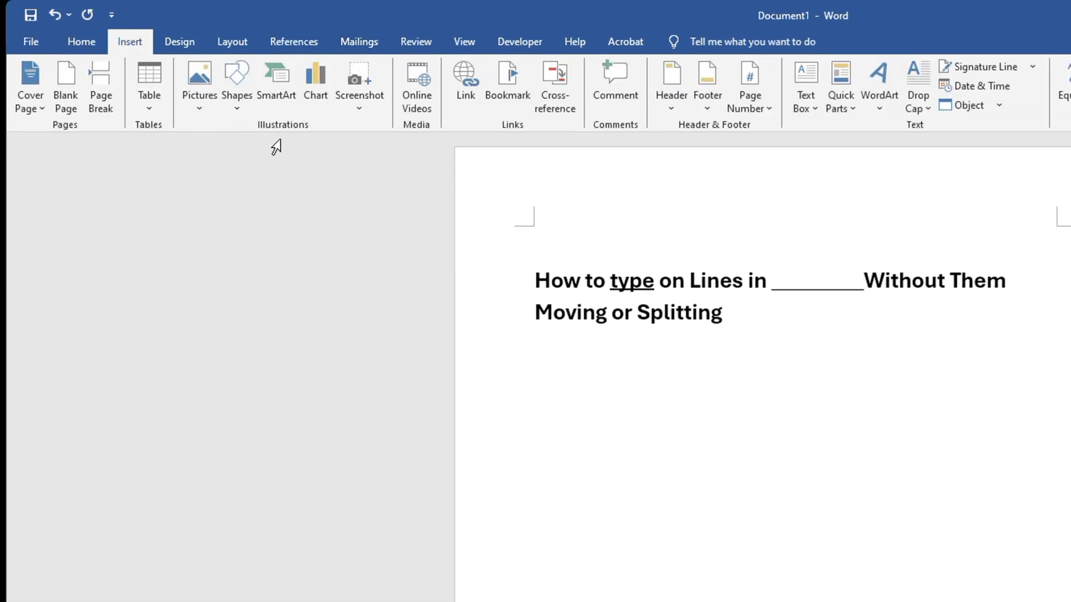
pyautogui.click(237, 106)
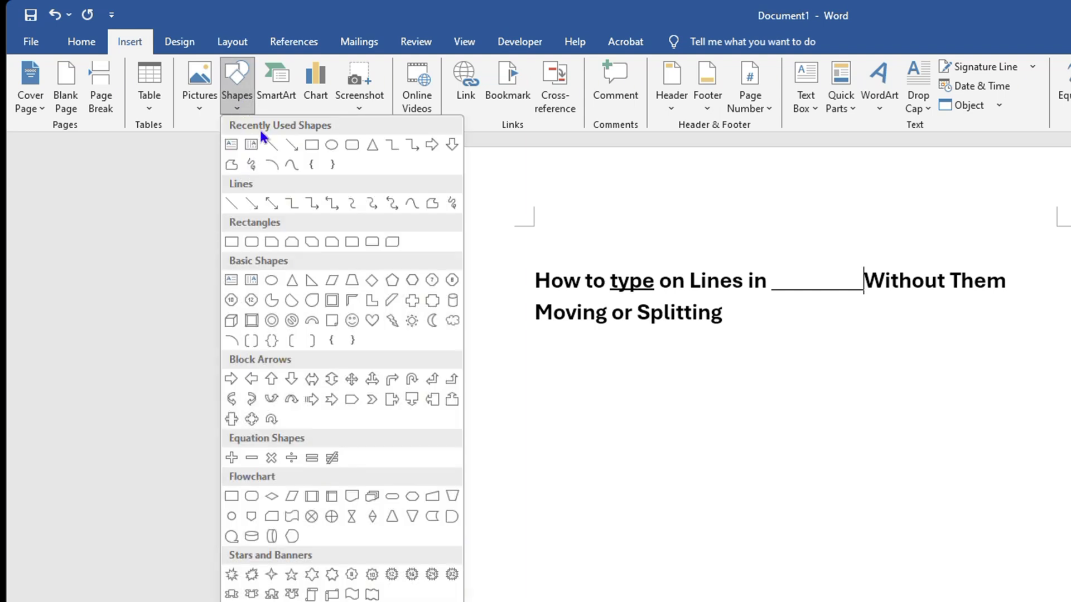
pyautogui.click(231, 145)
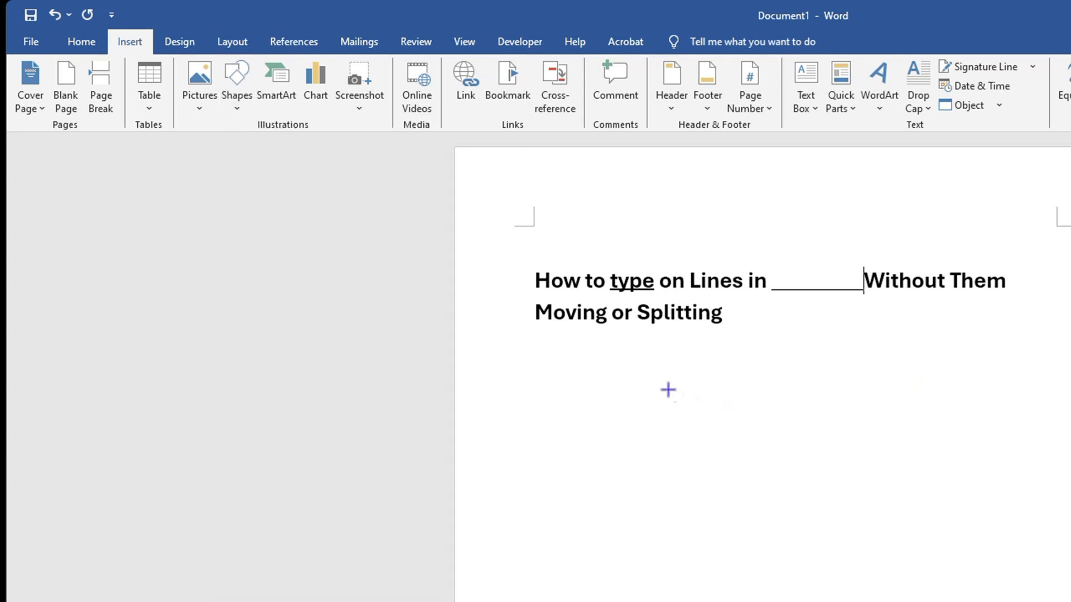
pyautogui.moveTo(668, 390); pyautogui.dragTo(911, 475)
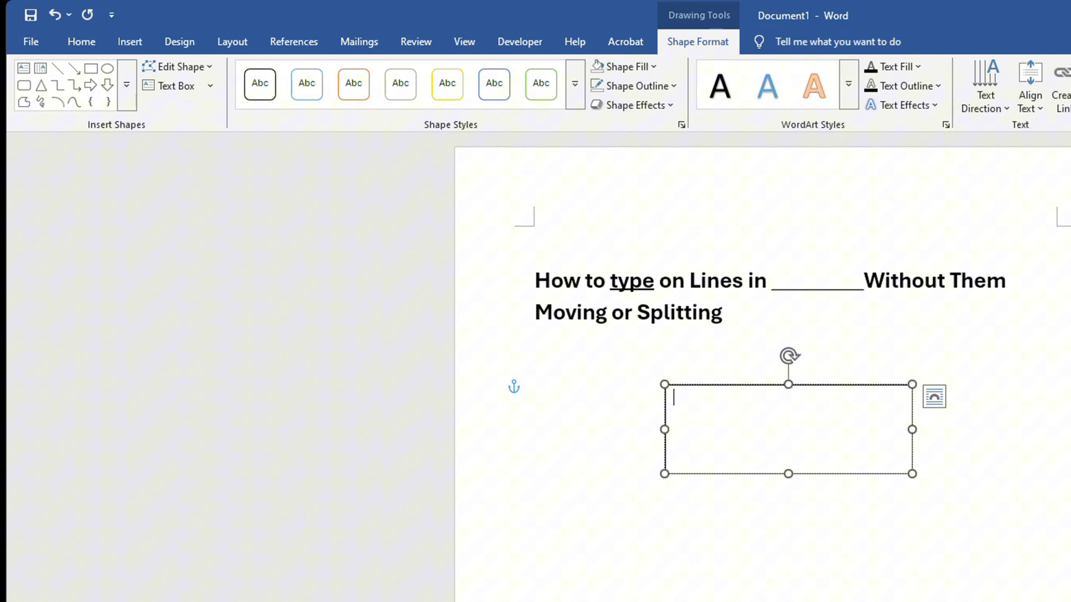
pyautogui.click(580, 595)
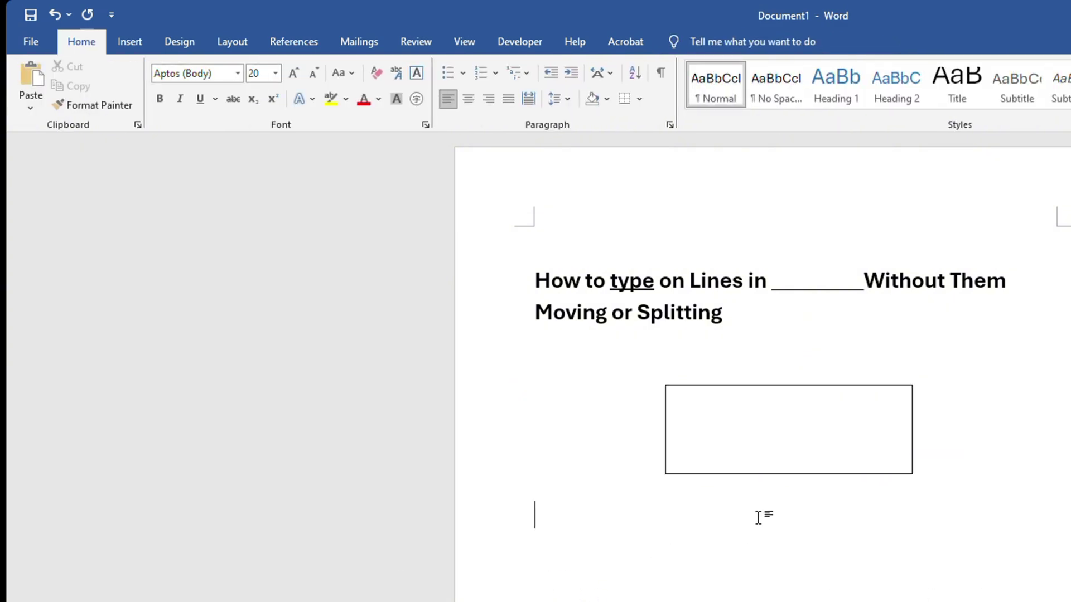
pyautogui.click(840, 459)
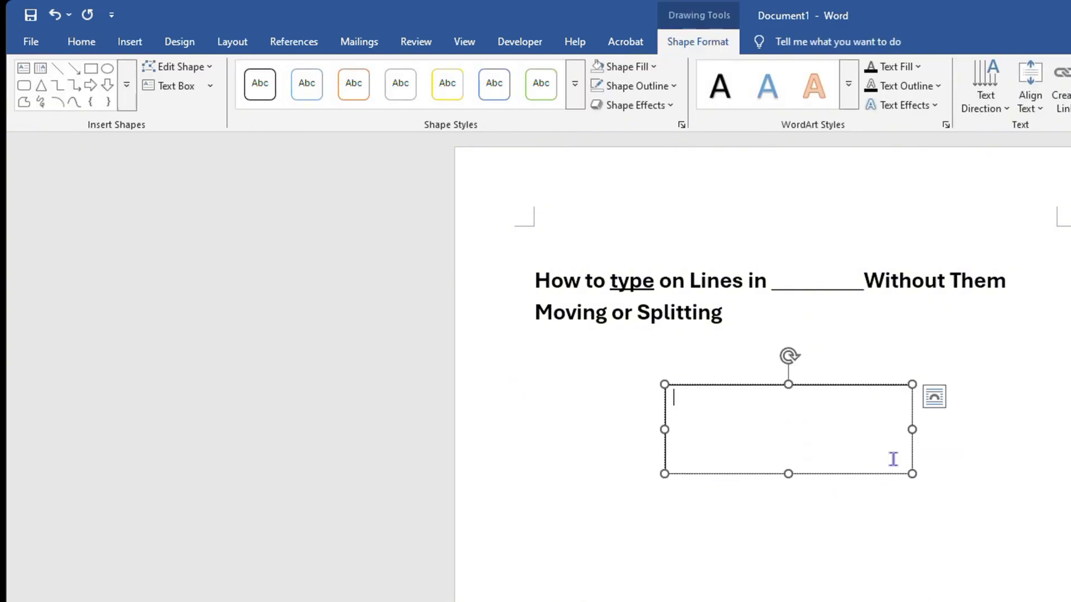
pyautogui.moveTo(911, 473); pyautogui.dragTo(873, 459)
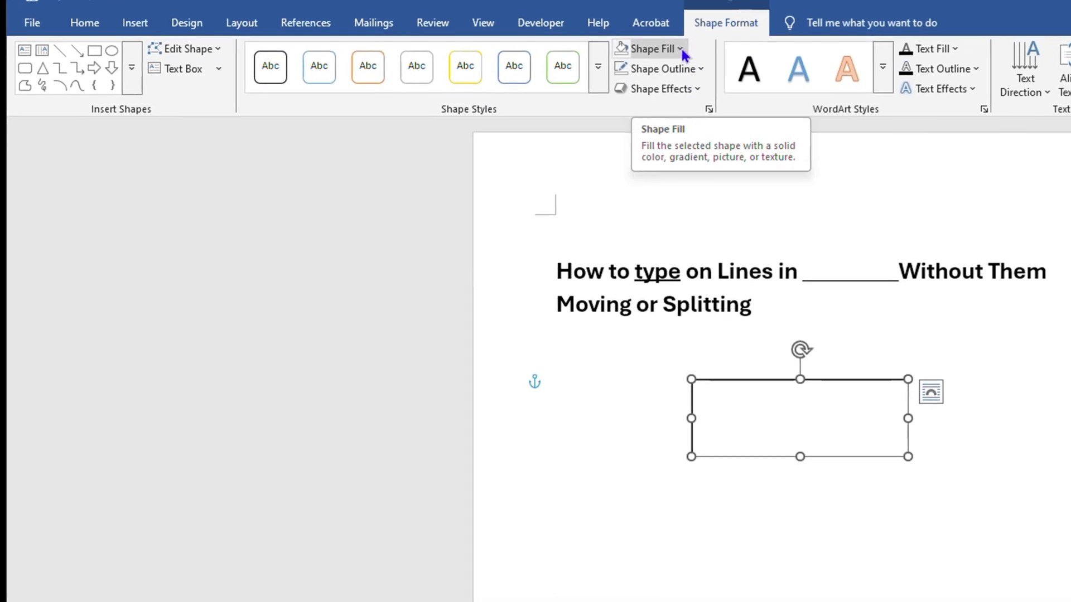
# Step: Set the text box to No Fill and No Outline
pyautogui.click(695, 39)
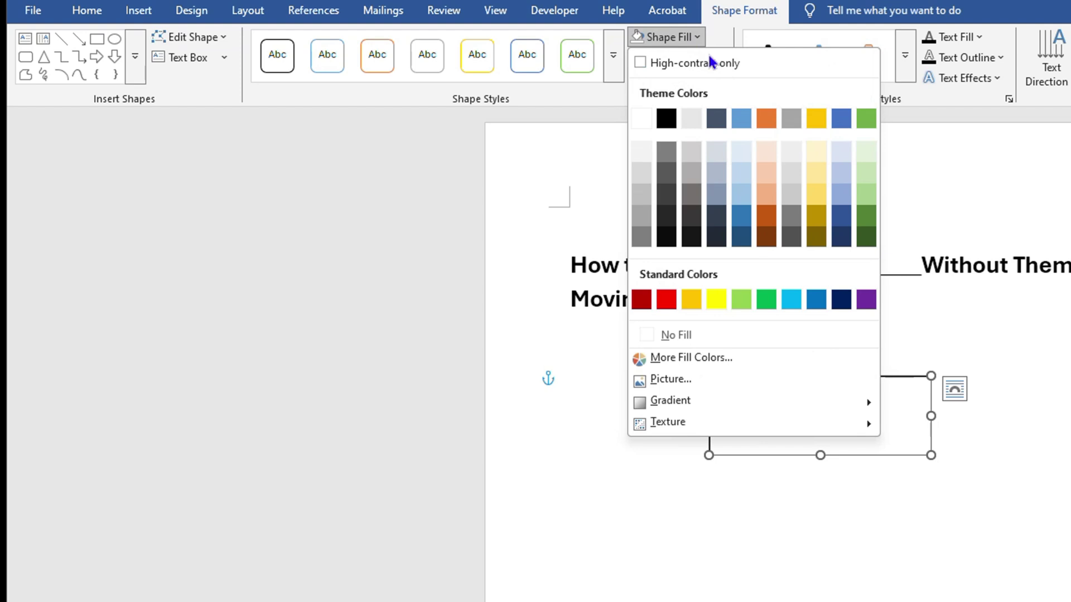
pyautogui.click(696, 335)
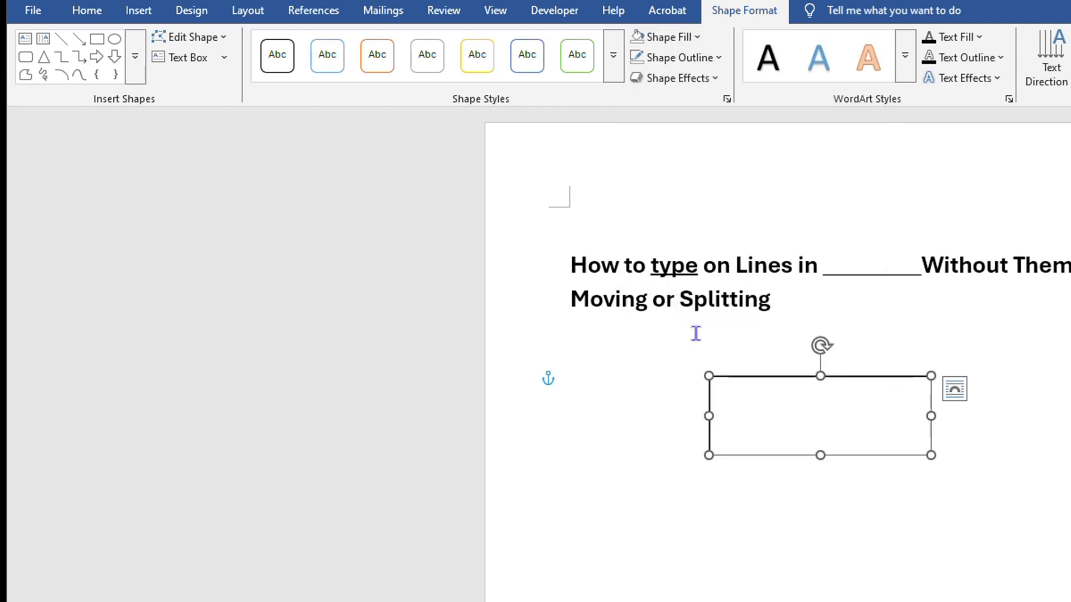
pyautogui.click(719, 60)
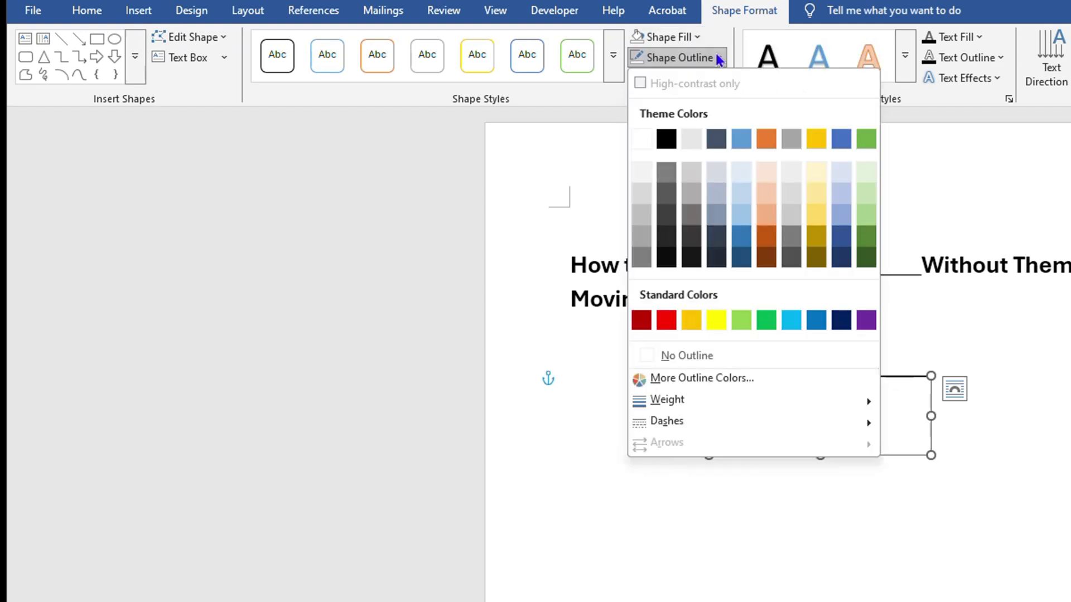
pyautogui.click(692, 356)
pyautogui.click(1015, 526)
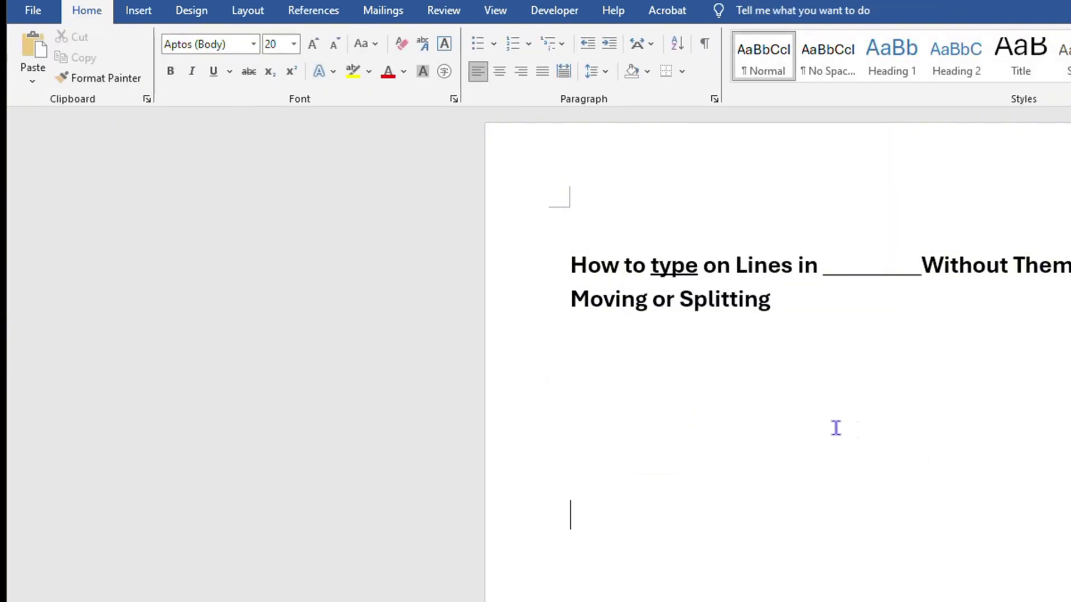
# Step: Type 'Word' in the invisible box and make the box narrower
pyautogui.click(819, 406)
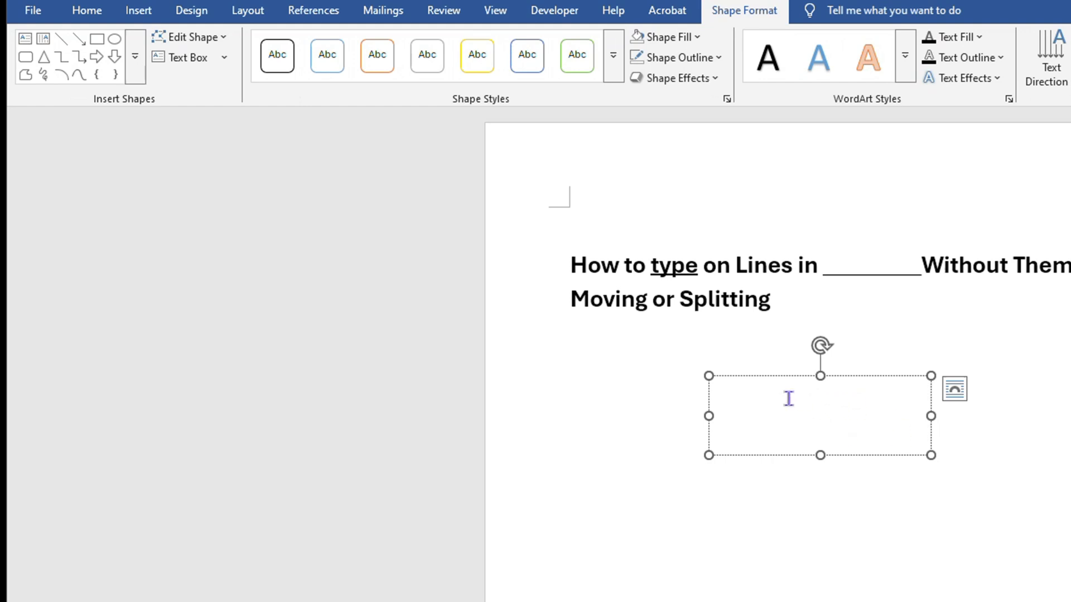
pyautogui.write('Word')
pyautogui.moveTo(932, 416); pyautogui.dragTo(825, 416)
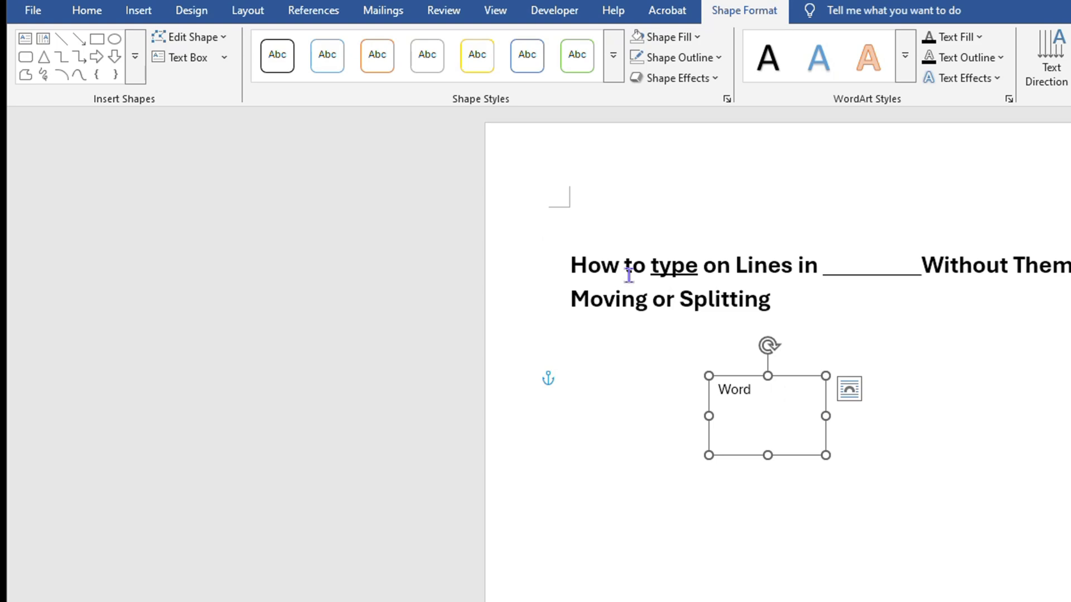
pyautogui.click(613, 261)
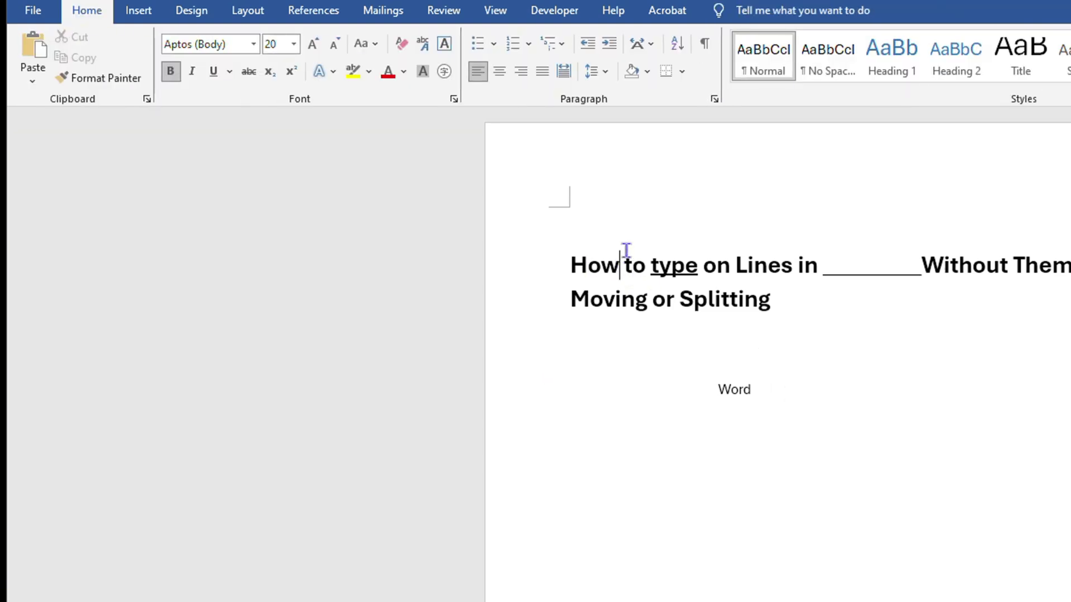
# Step: Format 'Word' in the box as bold, 20-point text
pyautogui.click(762, 399)
pyautogui.moveTo(763, 390); pyautogui.dragTo(701, 382)
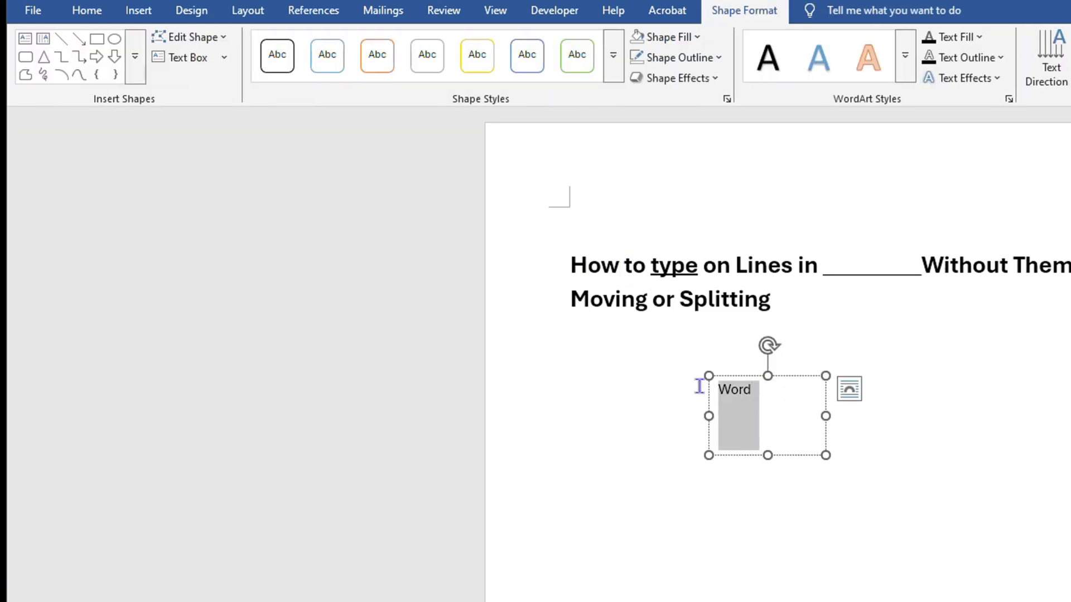
pyautogui.click(89, 11)
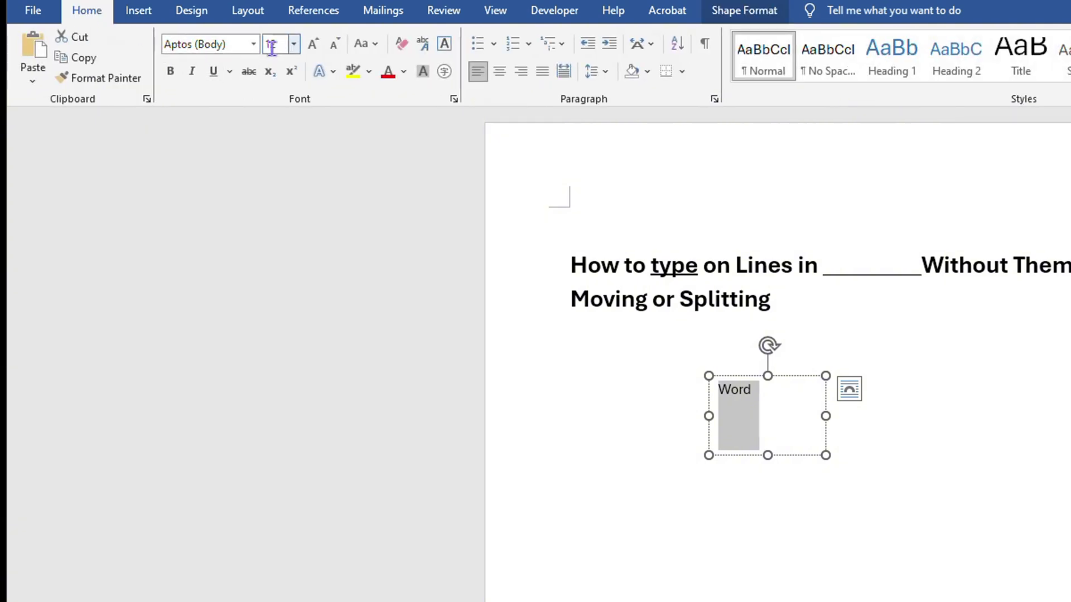
pyautogui.click(292, 48)
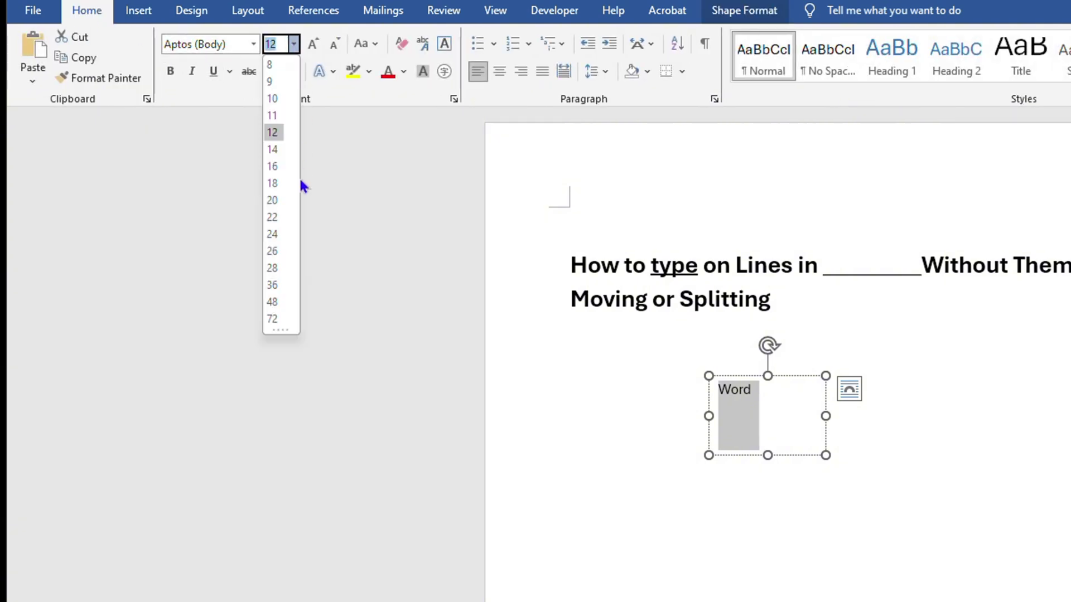
pyautogui.click(279, 202)
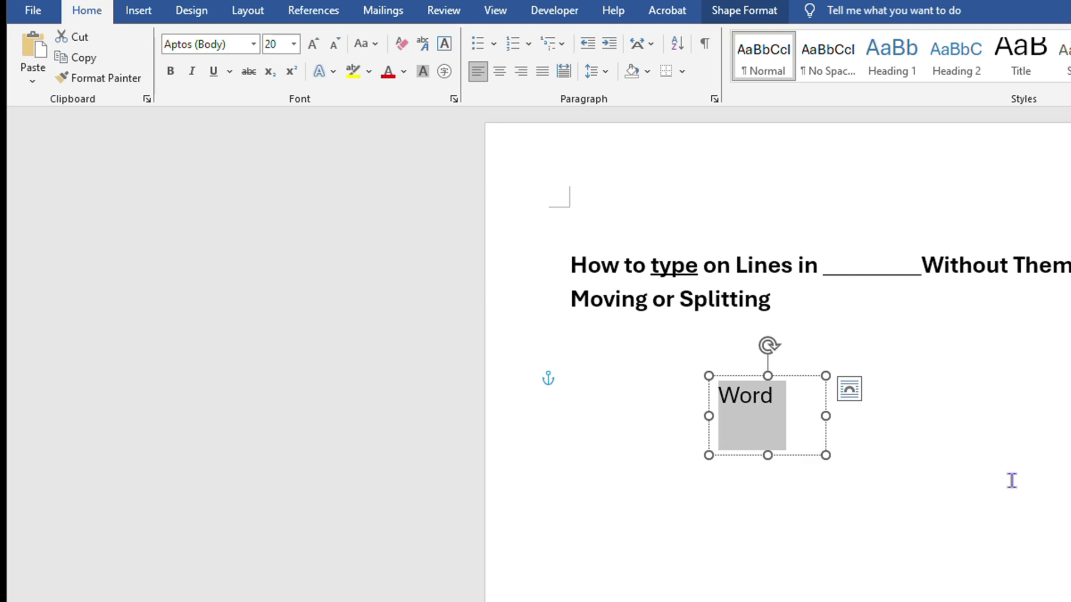
pyautogui.hotkey('ctrl', 'b')
# Step: Shrink the Word box and place it on the underscore blank after 'Lines in'
pyautogui.click(831, 468)
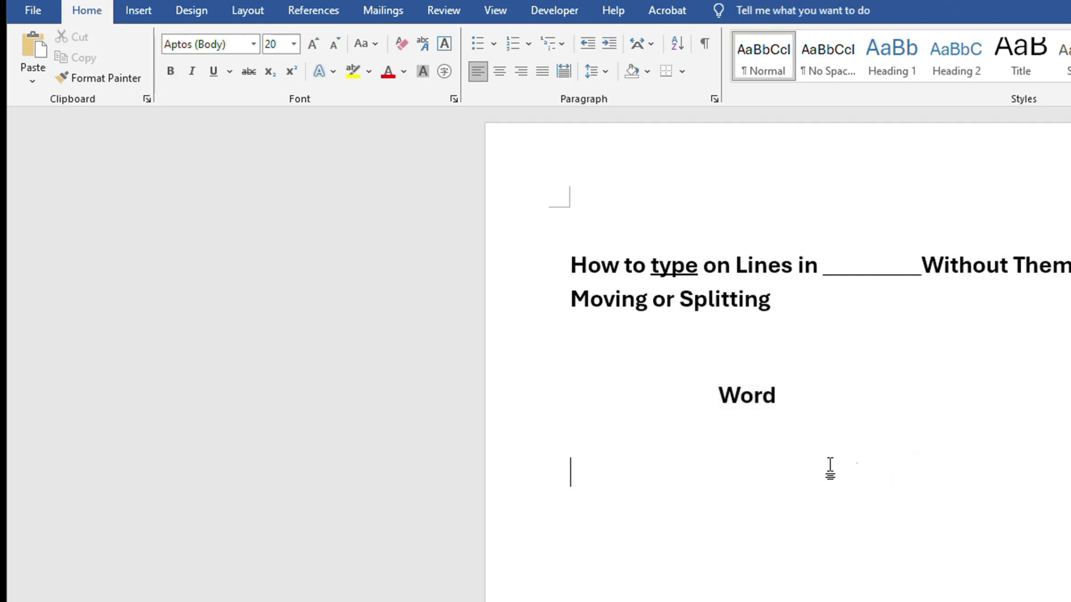
pyautogui.click(779, 396)
pyautogui.moveTo(827, 455); pyautogui.dragTo(792, 423)
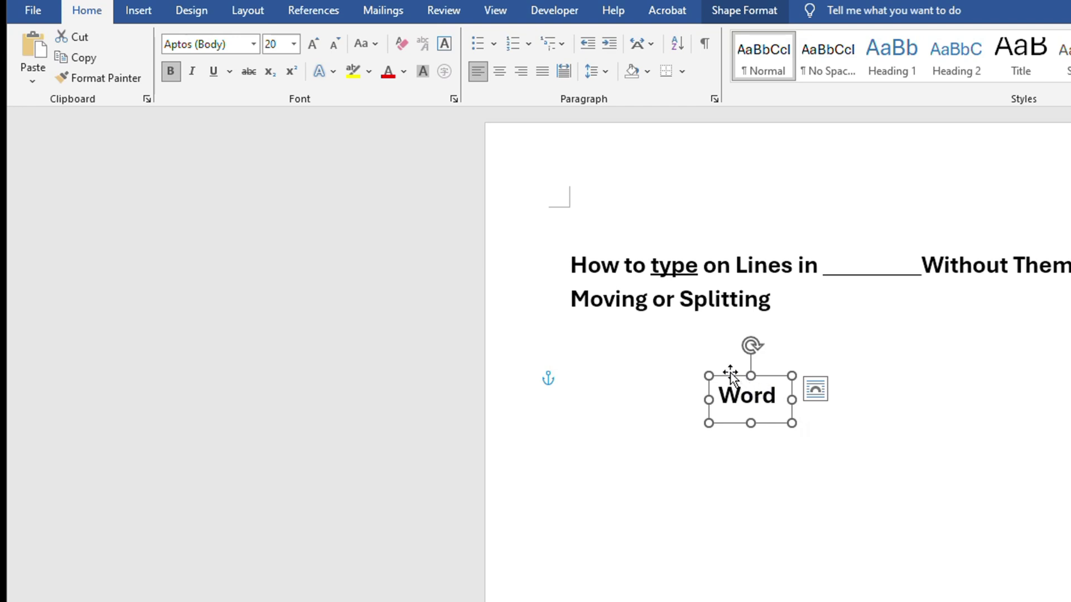
pyautogui.moveTo(730, 373); pyautogui.dragTo(857, 243)
pyautogui.click(856, 246)
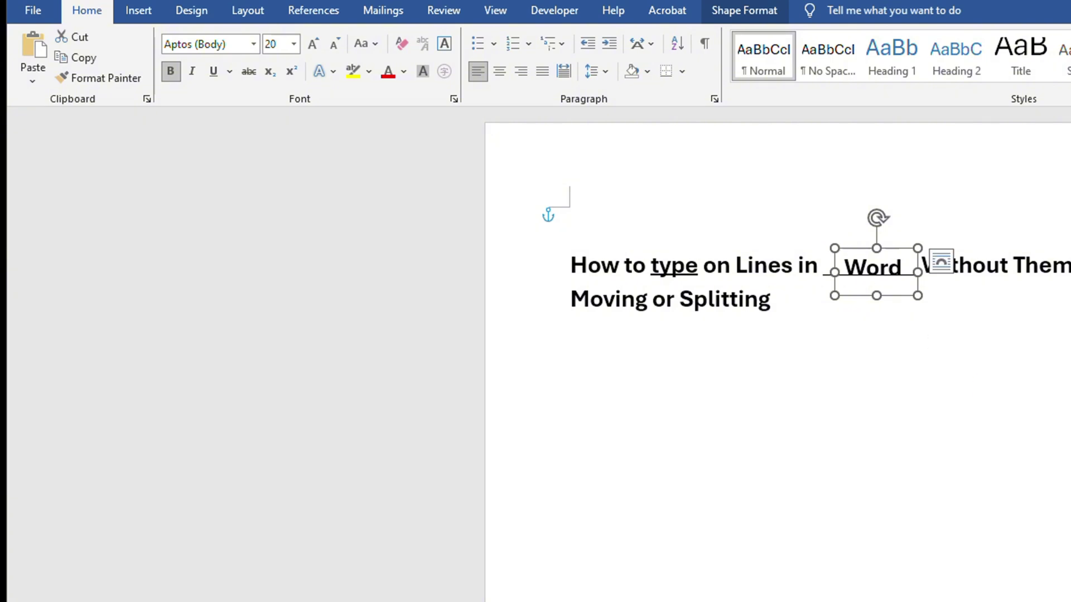
pyautogui.press('Up')
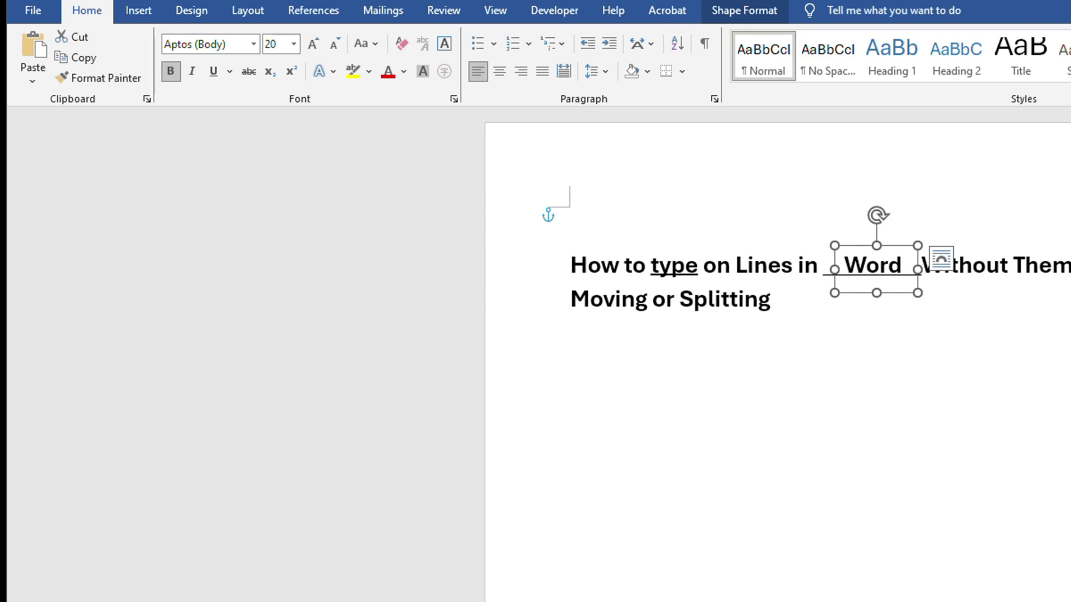
pyautogui.click(1037, 509)
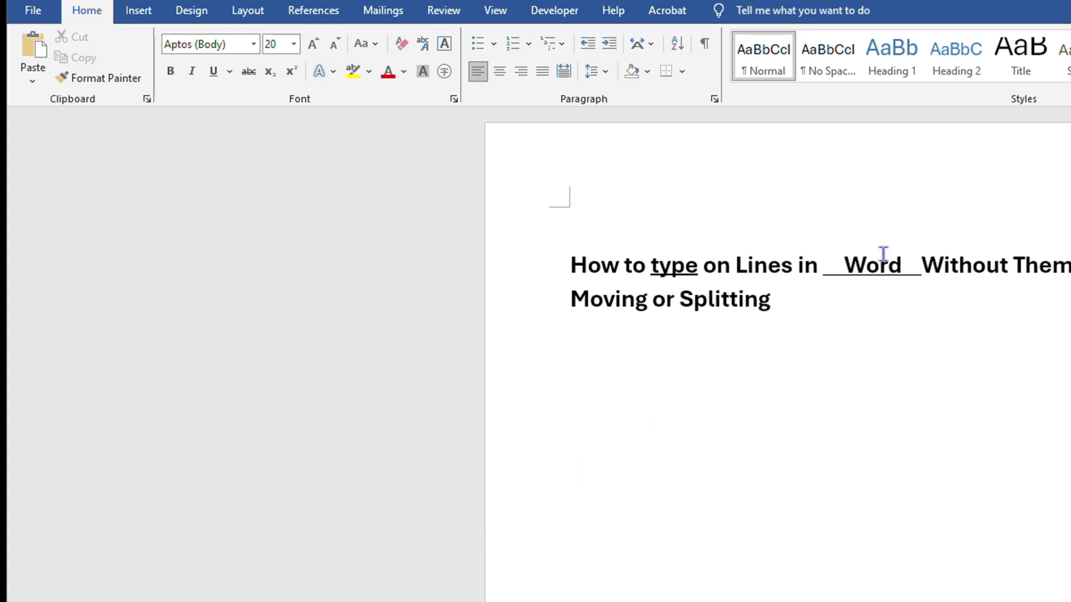
# Step: Change the box text to lowercase 'word', then return to the underlined 'type'
pyautogui.click(868, 267)
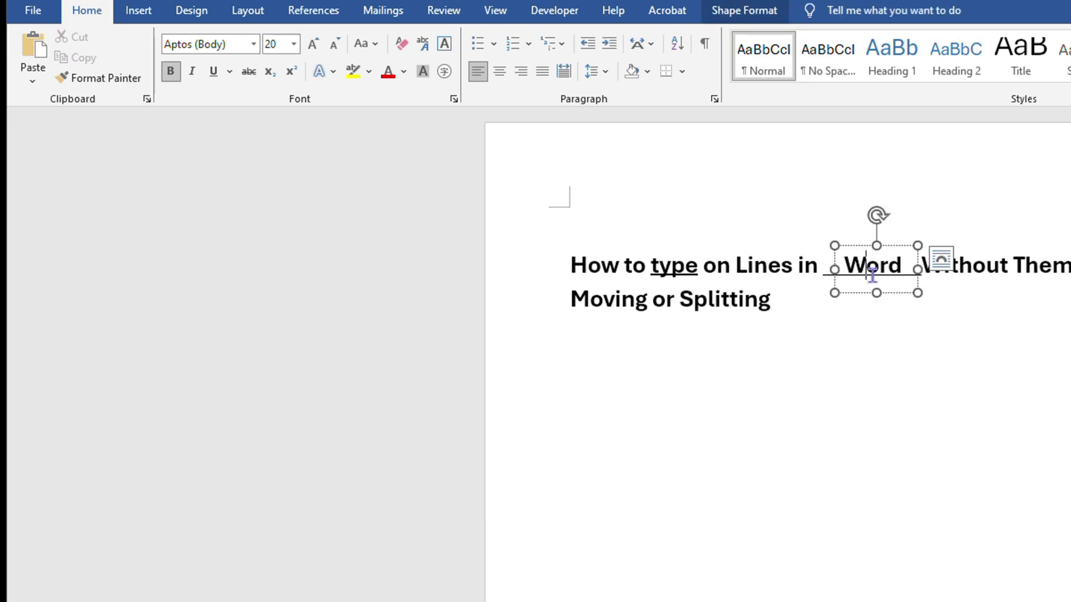
pyautogui.press('BackSpace')
pyautogui.write('w')
pyautogui.click(880, 382)
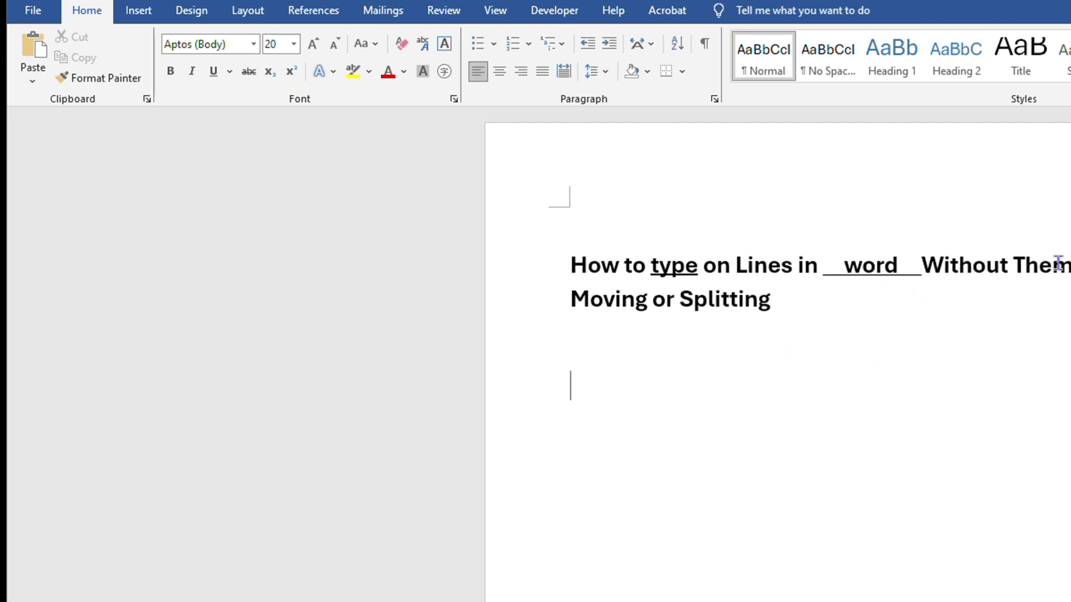
pyautogui.click(822, 274)
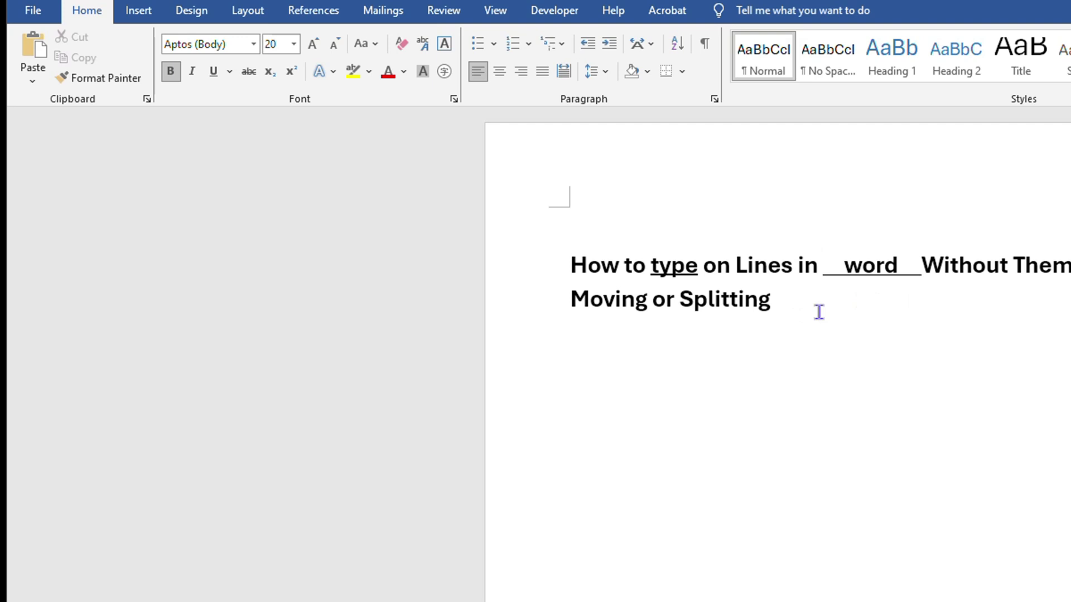
pyautogui.click(669, 268)
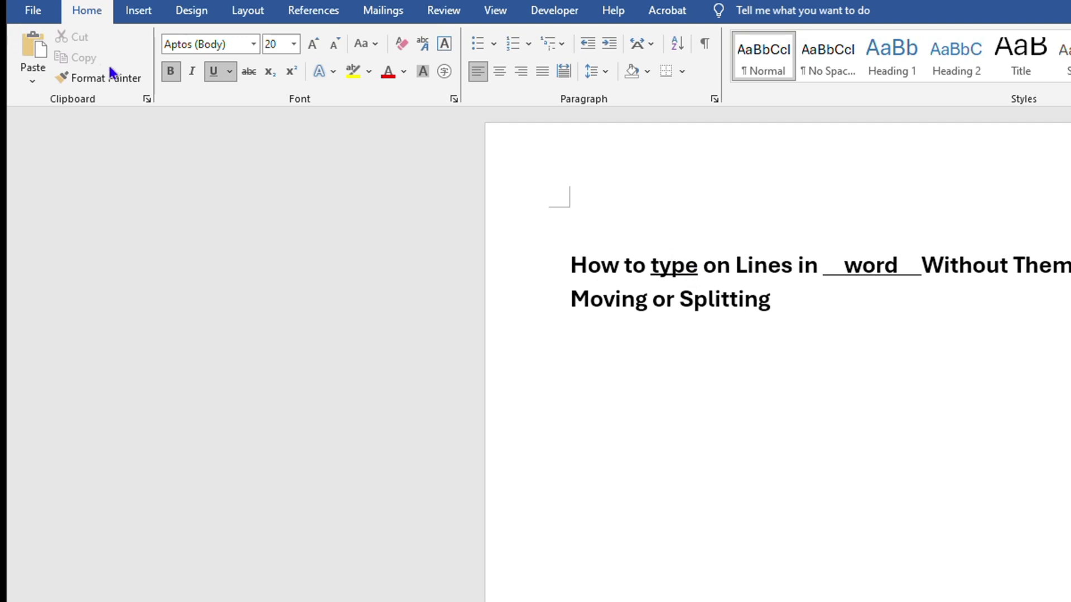
pyautogui.click(229, 75)
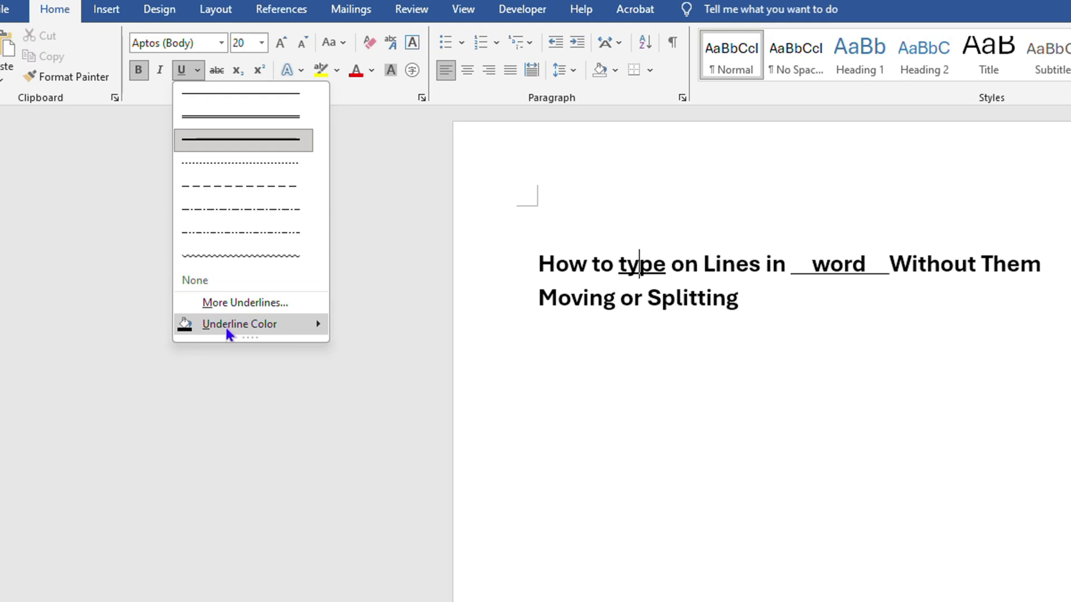
pyautogui.click(215, 303)
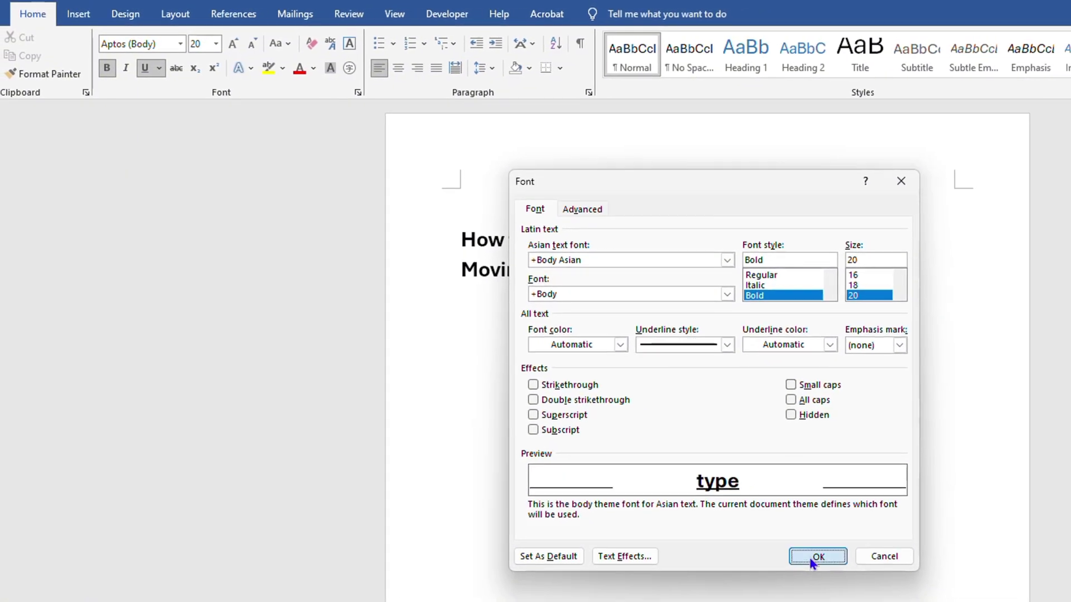
pyautogui.click(847, 576)
pyautogui.click(669, 412)
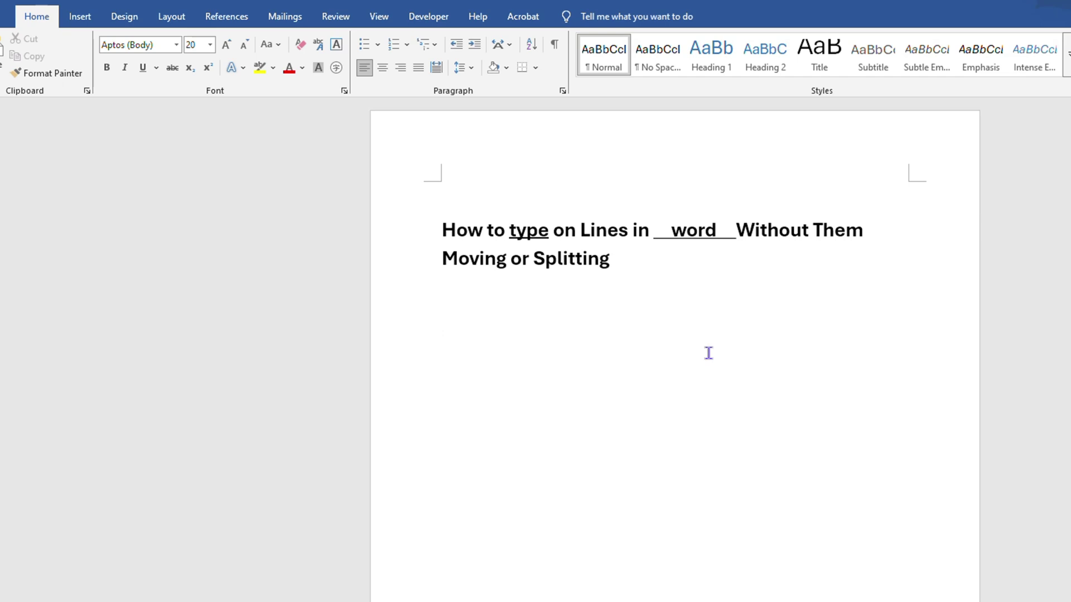